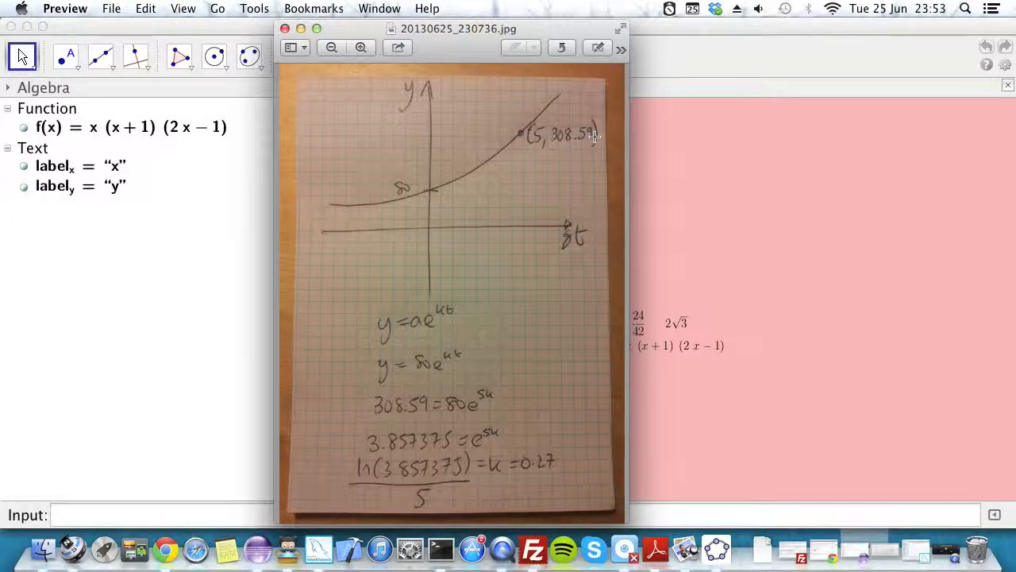
Step: Put away the hand-drawn sketch image and redefine function f as 80e^(0.27x)
{"action": "left_click", "coordinate": [301, 29]}
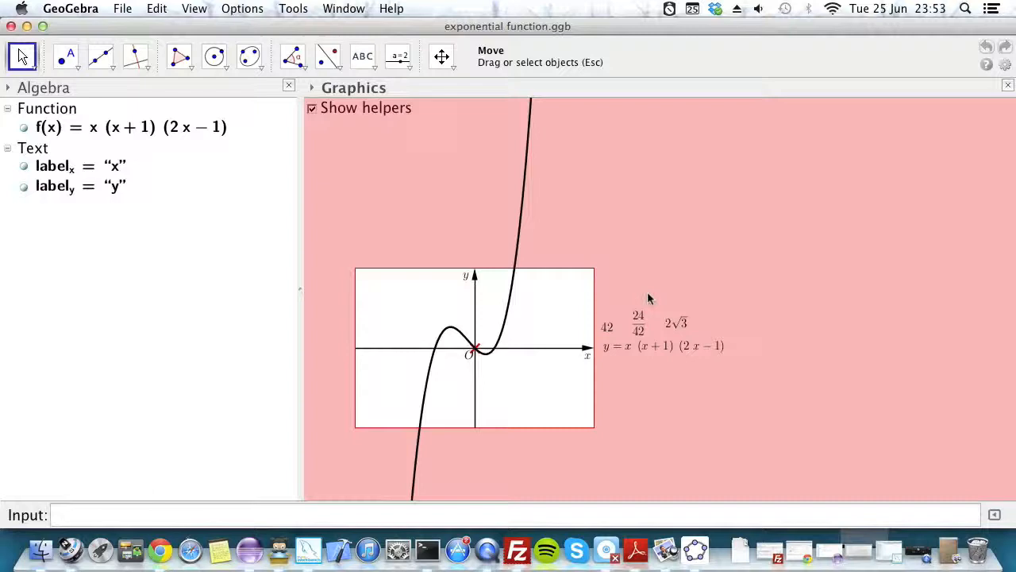
{"action": "mouse_move", "coordinate": [641, 333]}
{"action": "left_mouse_down"}
{"action": "mouse_move", "coordinate": [559, 324]}
{"action": "mouse_move", "coordinate": [654, 322]}
{"action": "mouse_move", "coordinate": [639, 327]}
{"action": "left_mouse_up"}
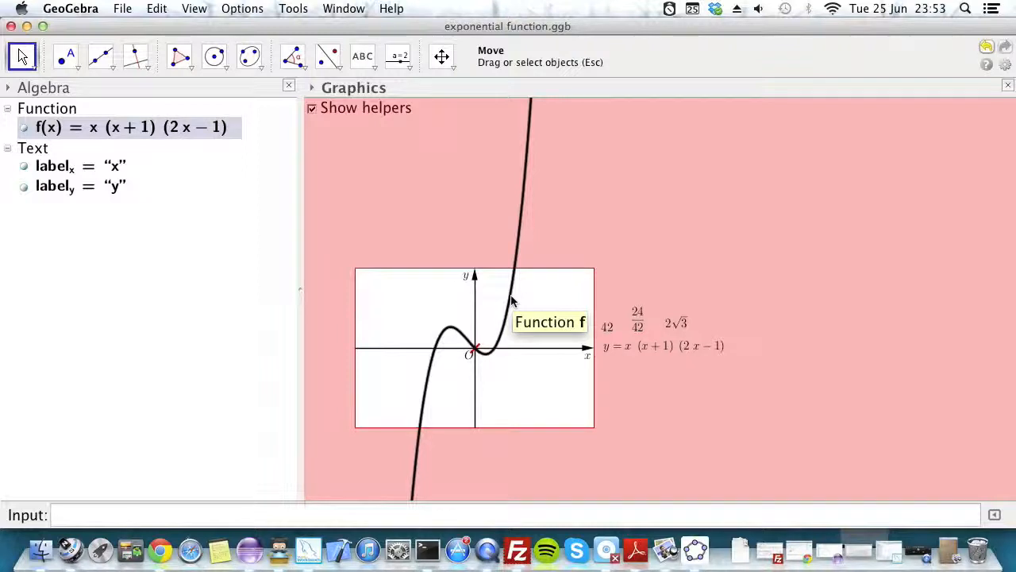
{"action": "double_click", "coordinate": [512, 298]}
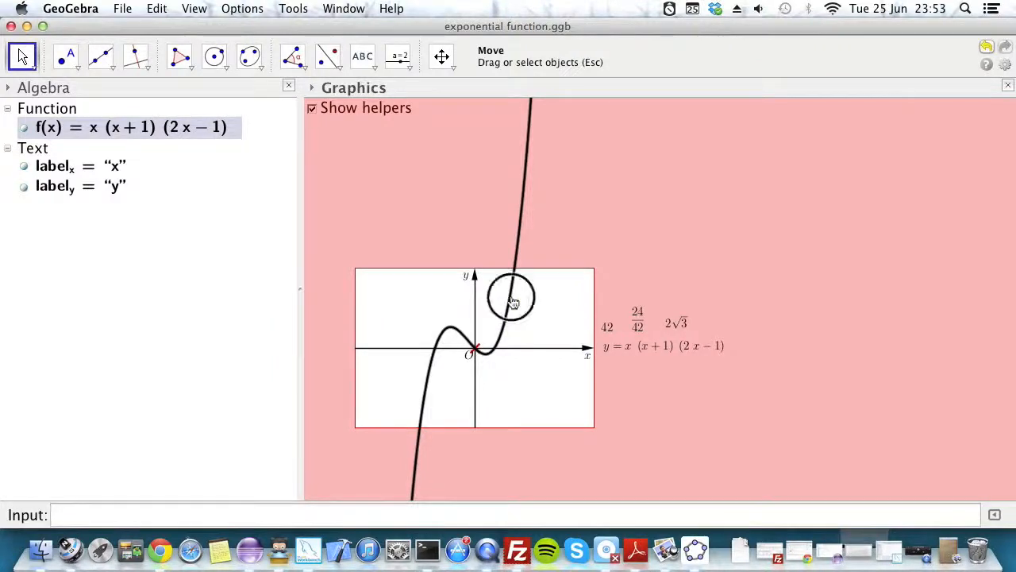
{"action": "triple_click", "coordinate": [475, 274]}
{"action": "left_click_drag", "start_coordinate": [475, 277], "coordinate": [257, 256]}
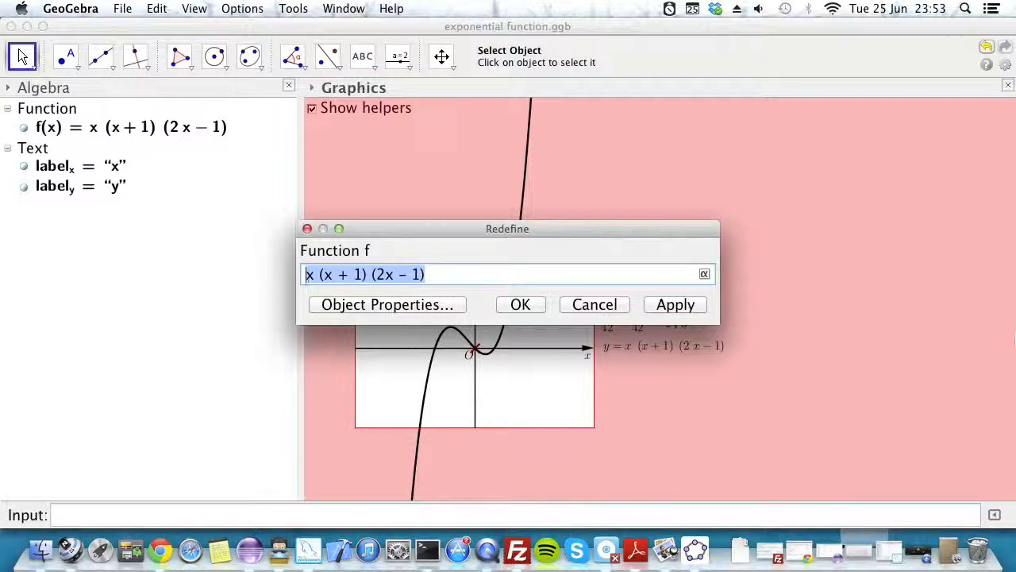
{"action": "type", "text": "80e^(0.27x"}
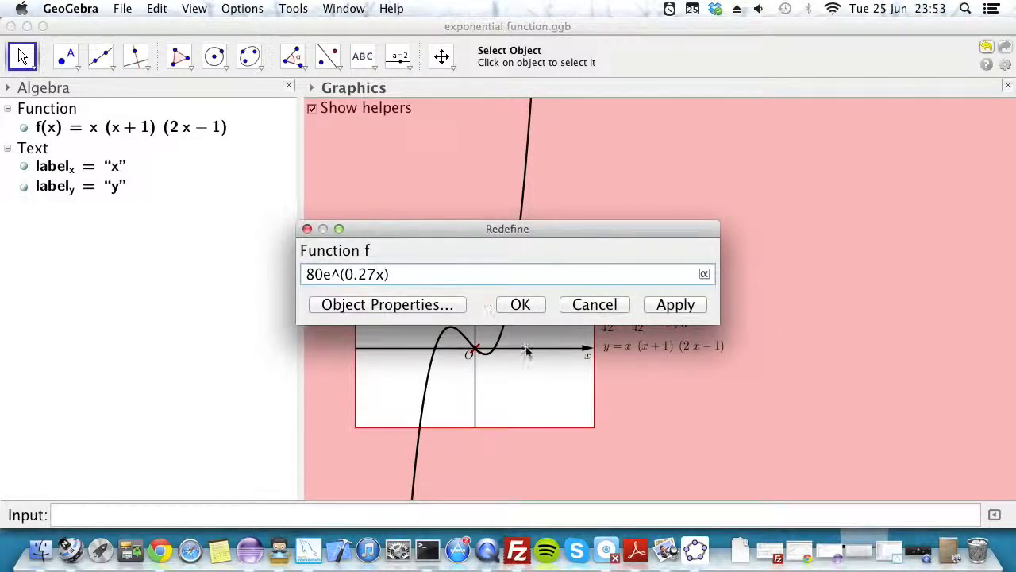
{"action": "left_click", "coordinate": [521, 305]}
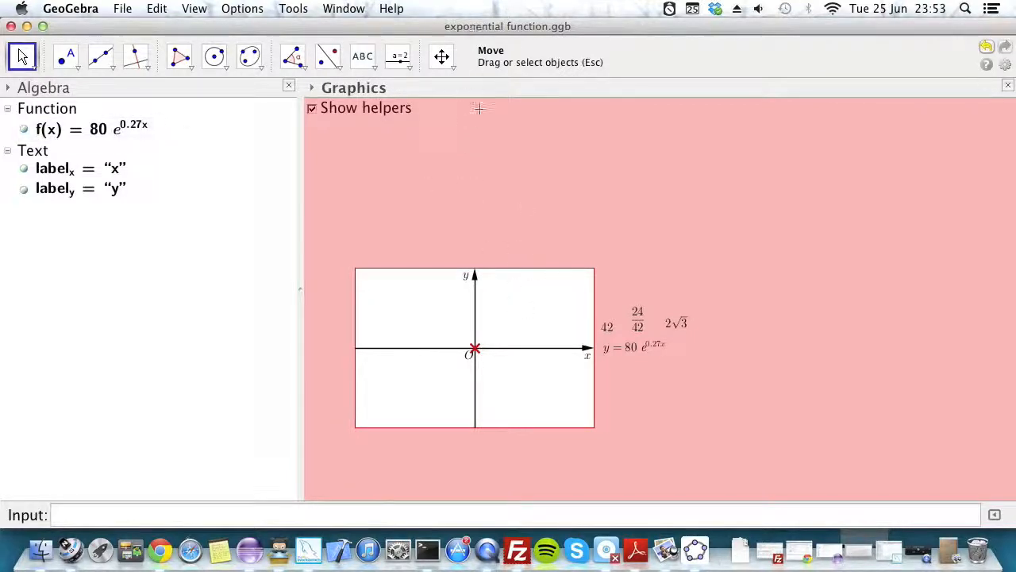
Step: Set the y Max dimension of the graphics view to 400 and close the preferences
{"action": "left_click", "coordinate": [441, 56]}
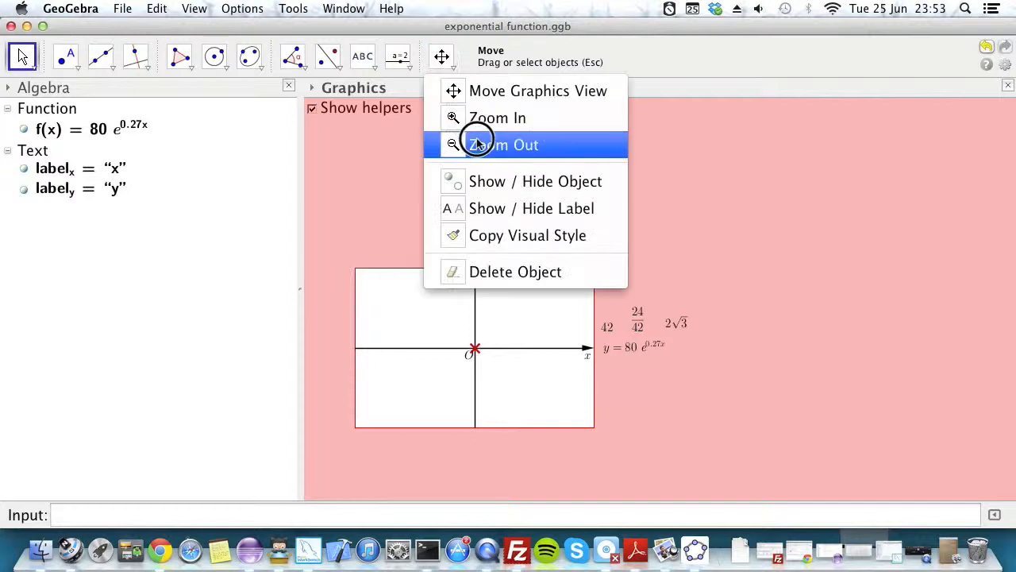
{"action": "left_click", "coordinate": [469, 143]}
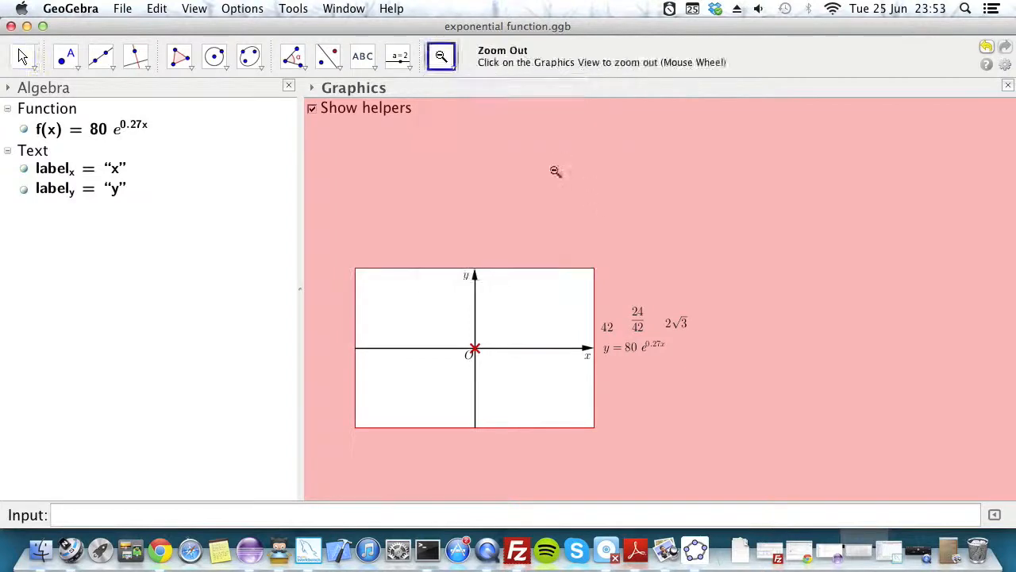
{"action": "right_click", "coordinate": [587, 145]}
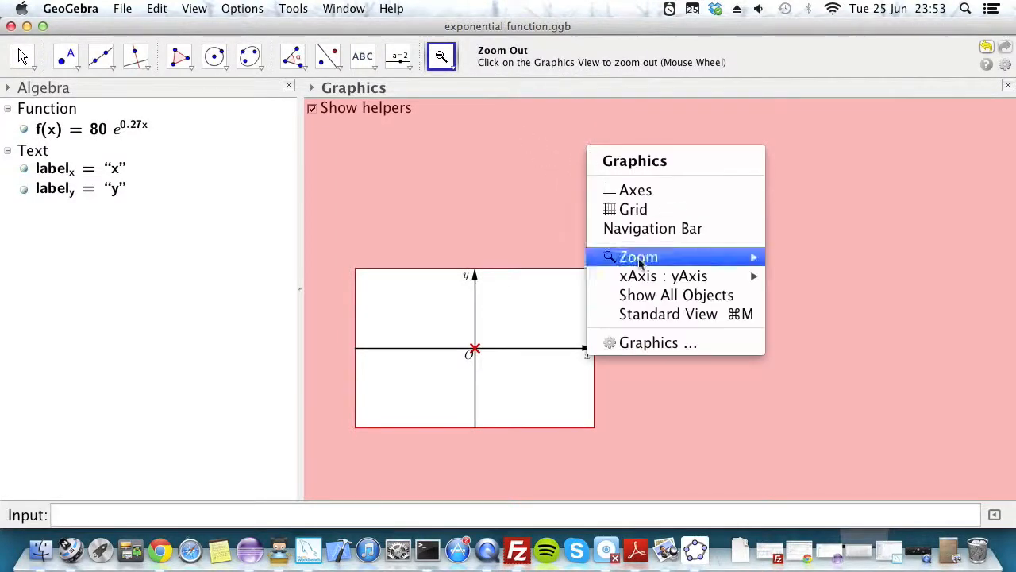
{"action": "left_click", "coordinate": [670, 349]}
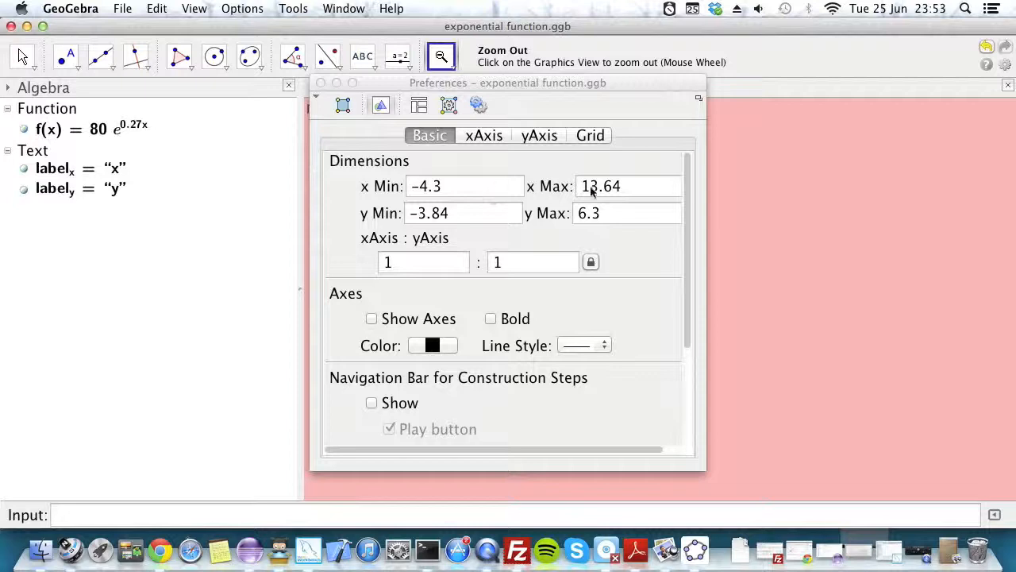
{"action": "left_click", "coordinate": [640, 215]}
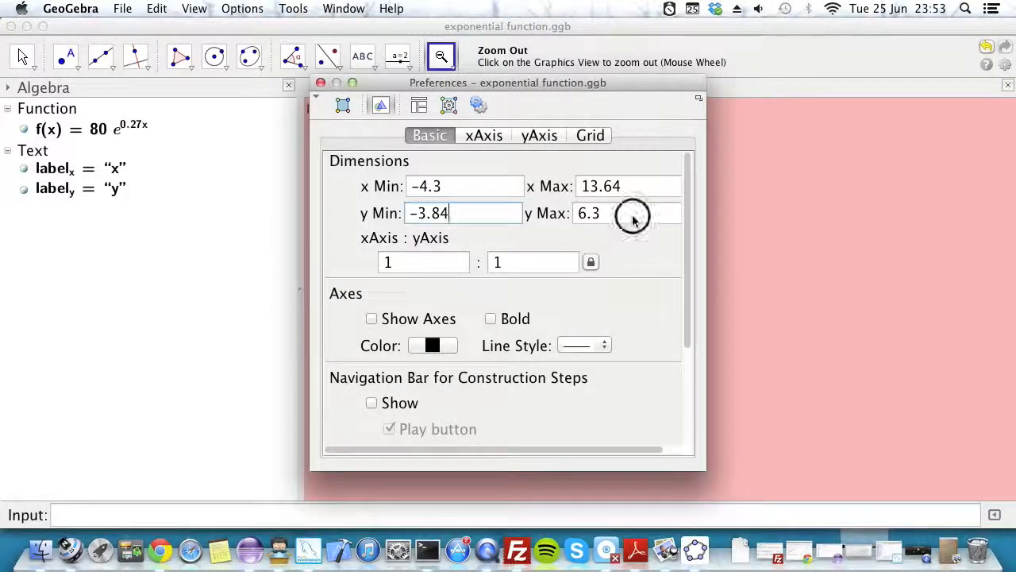
{"action": "left_click_drag", "start_coordinate": [646, 215], "coordinate": [567, 216]}
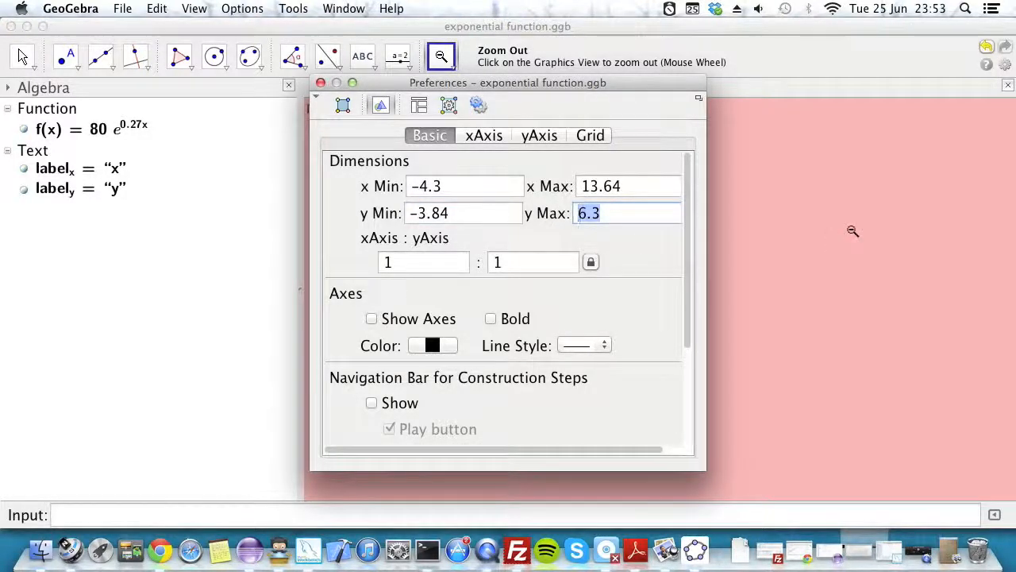
{"action": "type", "text": "400"}
{"action": "key", "text": "Return"}
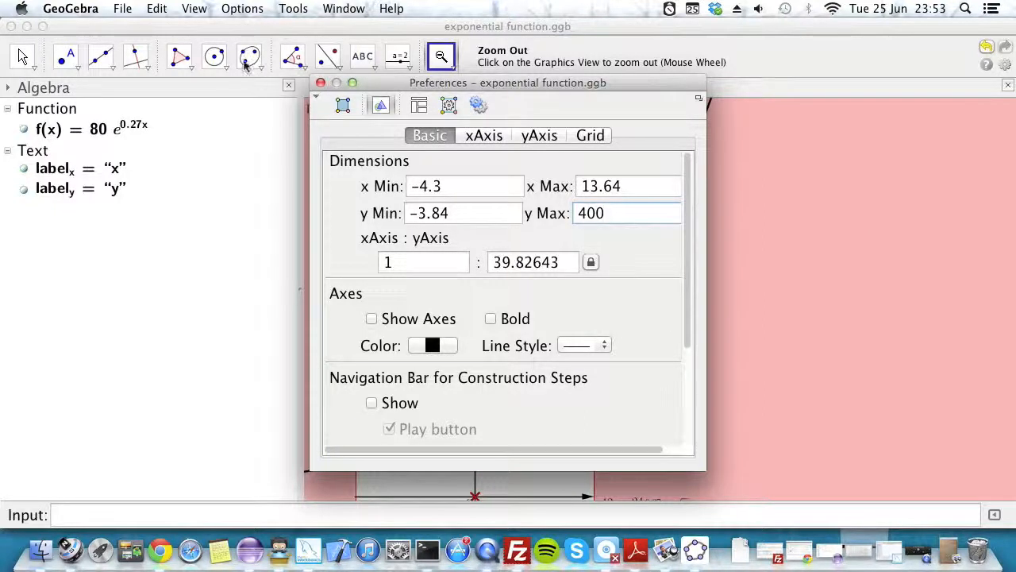
{"action": "key", "text": "super+w"}
{"action": "left_click", "coordinate": [672, 390]}
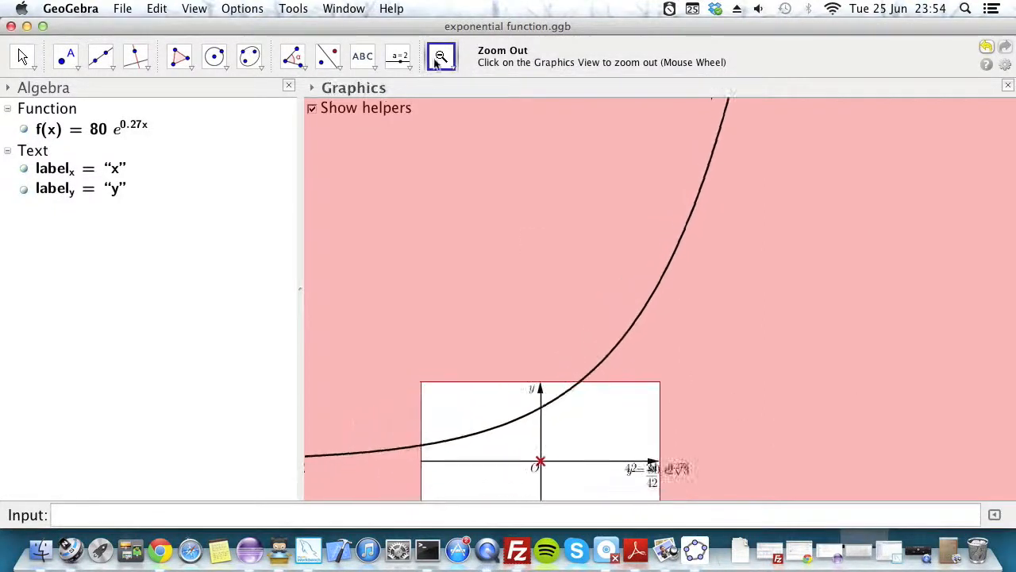
Step: Add the point (5,f(5)) on the exponential curve
{"action": "left_click", "coordinate": [451, 61]}
{"action": "left_click", "coordinate": [484, 92]}
{"action": "left_click_drag", "start_coordinate": [778, 346], "coordinate": [733, 239]}
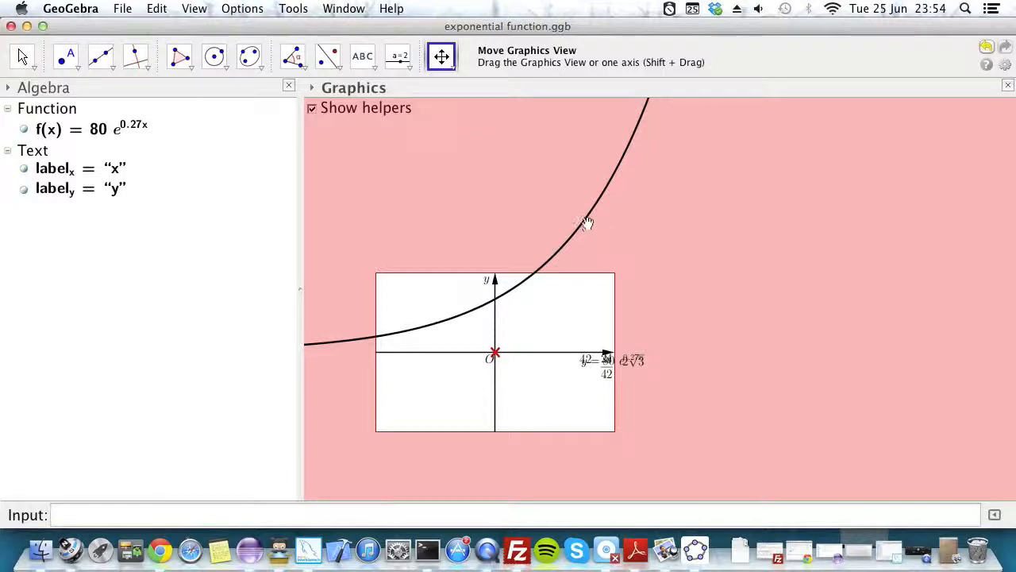
{"action": "left_click", "coordinate": [517, 512]}
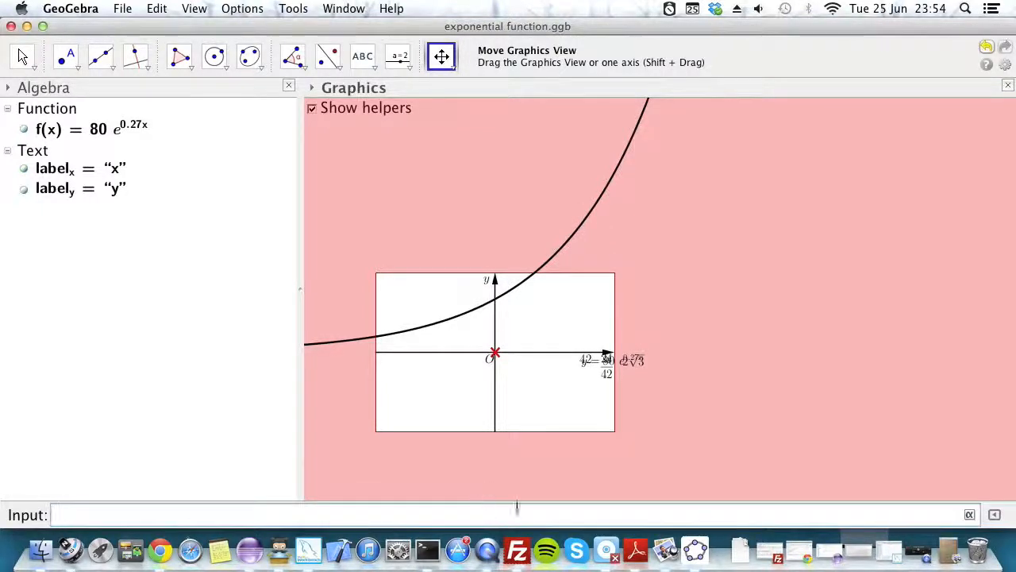
{"action": "type", "text": "("}
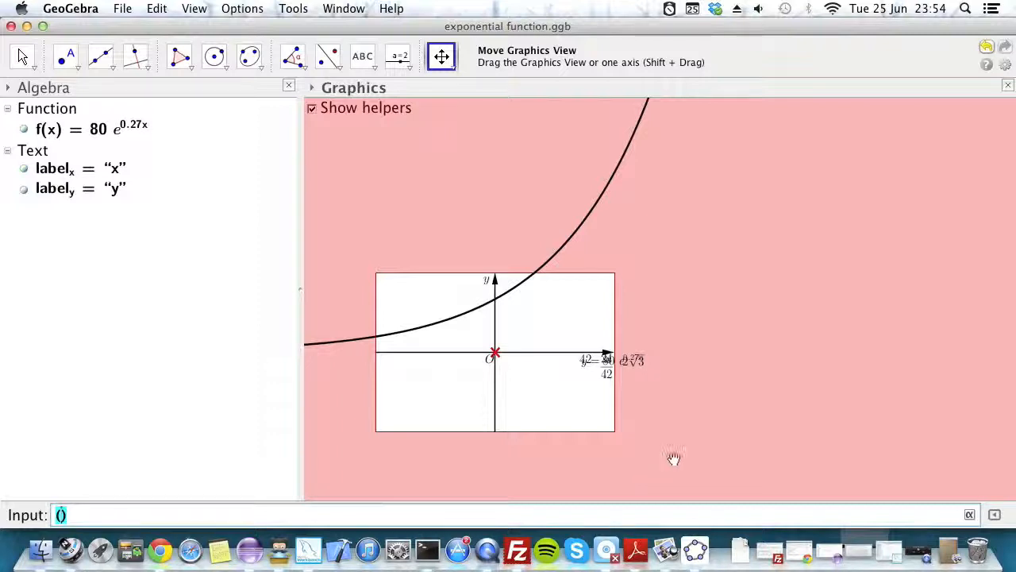
{"action": "type", "text": "5,f(5"}
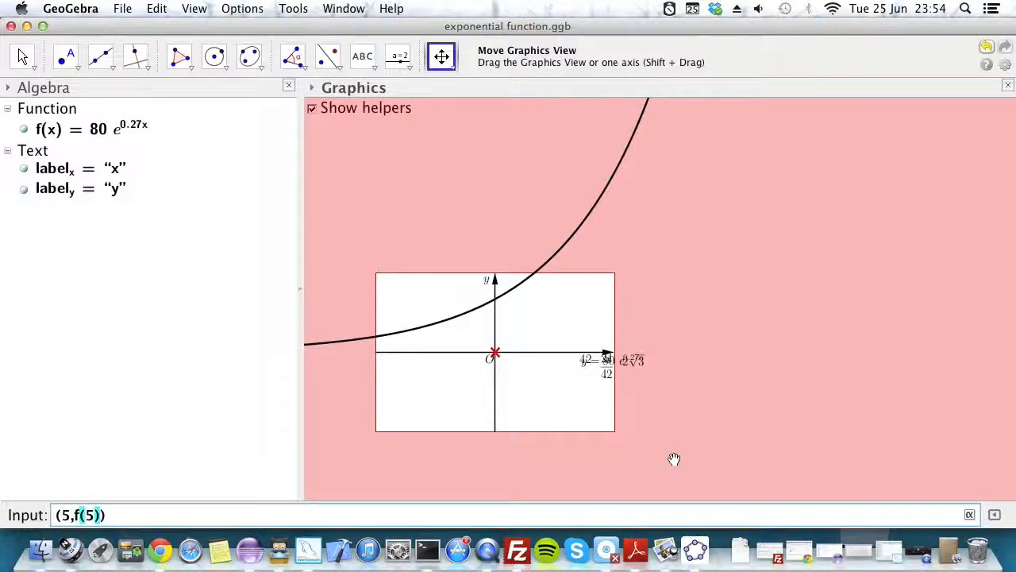
{"action": "key", "text": "Return"}
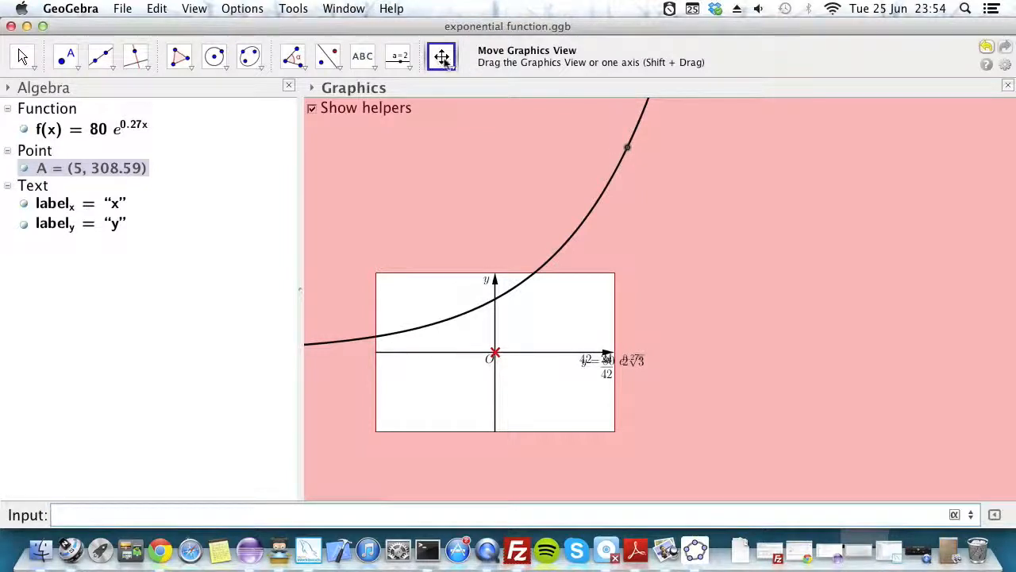
Step: Fit the point on the curve inside the crop frame and shift the frame upward along the y-axis by its red centre cross
{"action": "left_click_drag", "start_coordinate": [588, 238], "coordinate": [597, 240]}
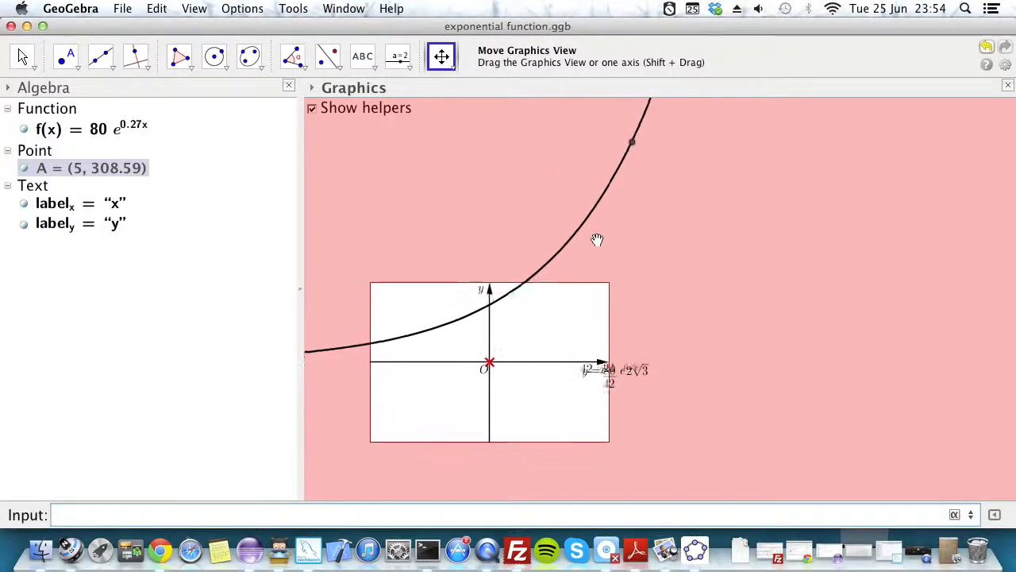
{"action": "scroll", "coordinate": [635, 289], "scroll_direction": "down", "scroll_amount": 10}
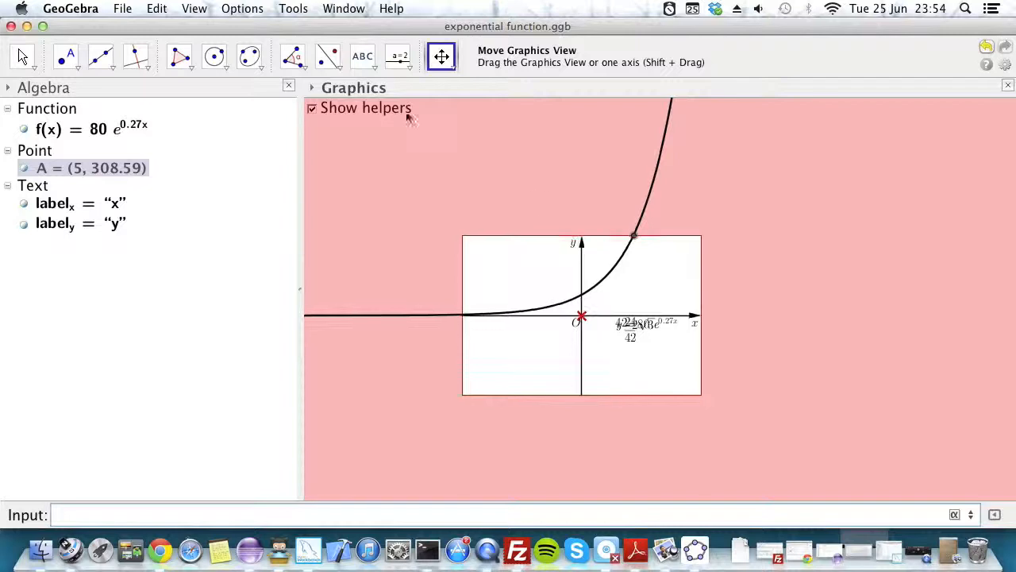
{"action": "left_click_drag", "start_coordinate": [441, 56], "coordinate": [487, 147]}
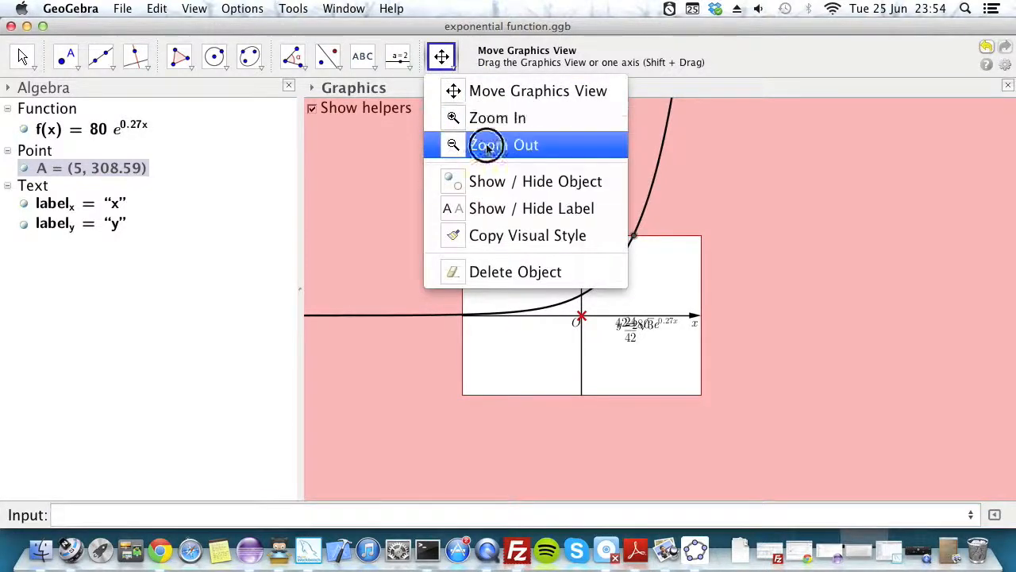
{"action": "left_click_drag", "start_coordinate": [493, 99], "coordinate": [450, 91]}
{"action": "scroll", "coordinate": [708, 307], "scroll_direction": "down", "scroll_amount": 2}
{"action": "left_click_drag", "start_coordinate": [774, 230], "coordinate": [672, 178]}
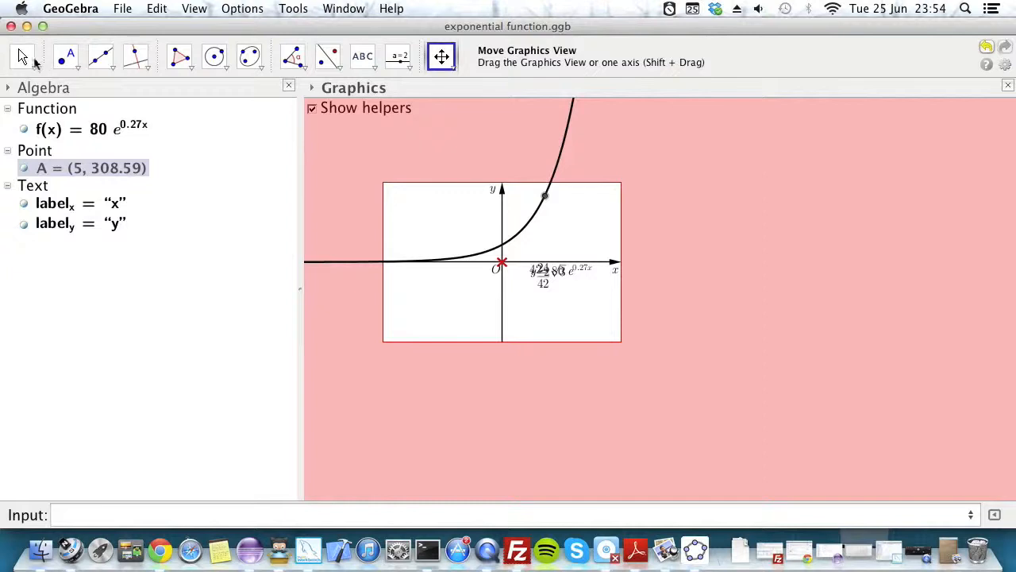
{"action": "left_click", "coordinate": [22, 57]}
{"action": "left_click", "coordinate": [23, 57]}
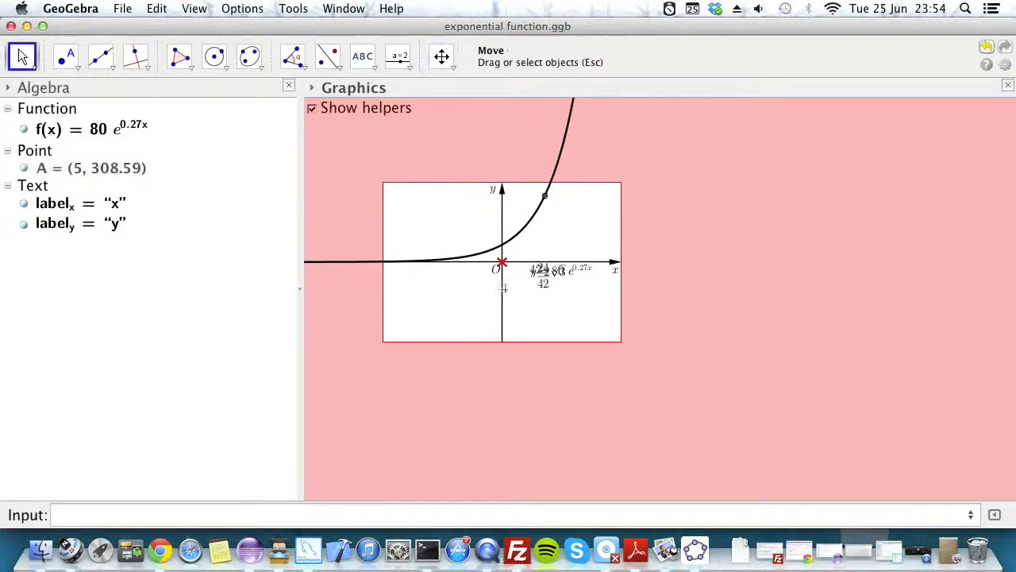
{"action": "left_click_drag", "start_coordinate": [501, 266], "coordinate": [503, 223]}
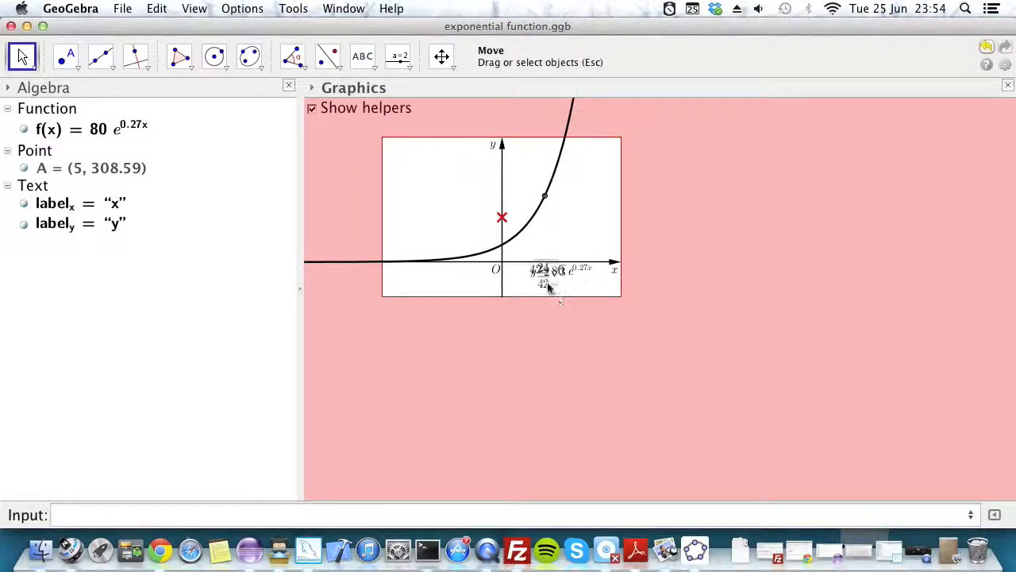
Step: Separate the overlapping sample texts outside the crop frame, and turn the 42 into an 80 label beside the curve's y-intercept
{"action": "left_click_drag", "start_coordinate": [549, 295], "coordinate": [595, 367]}
{"action": "left_click_drag", "start_coordinate": [563, 275], "coordinate": [678, 273]}
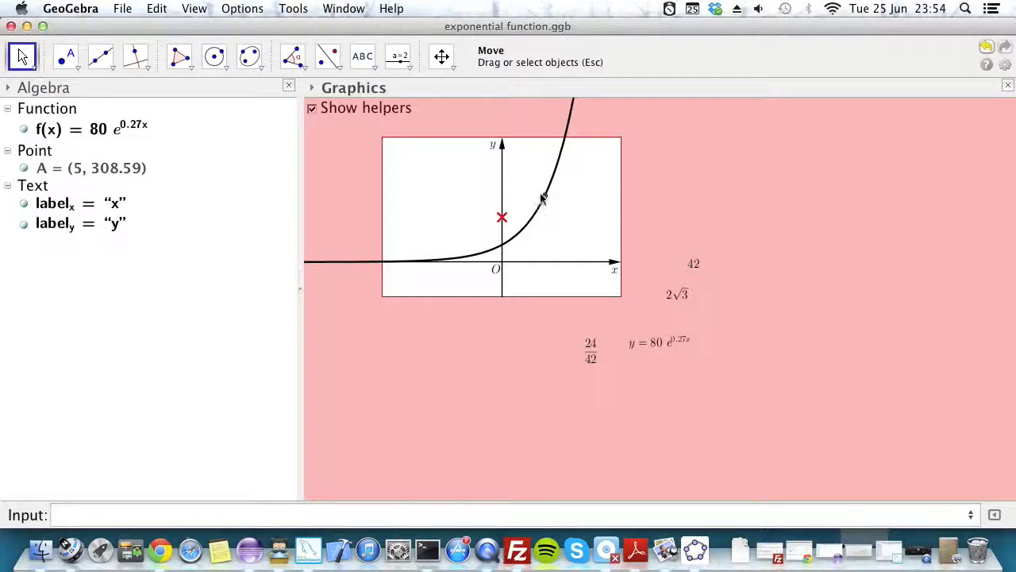
{"action": "left_click_drag", "start_coordinate": [692, 265], "coordinate": [492, 240]}
{"action": "double_click", "coordinate": [494, 240]}
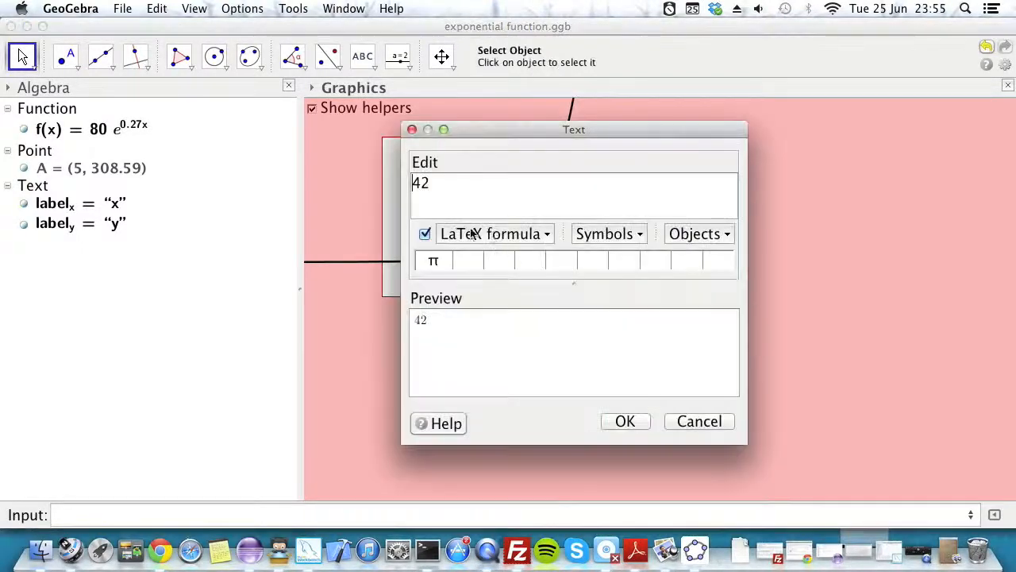
{"action": "left_click_drag", "start_coordinate": [437, 188], "coordinate": [324, 161]}
{"action": "type", "text": "80"}
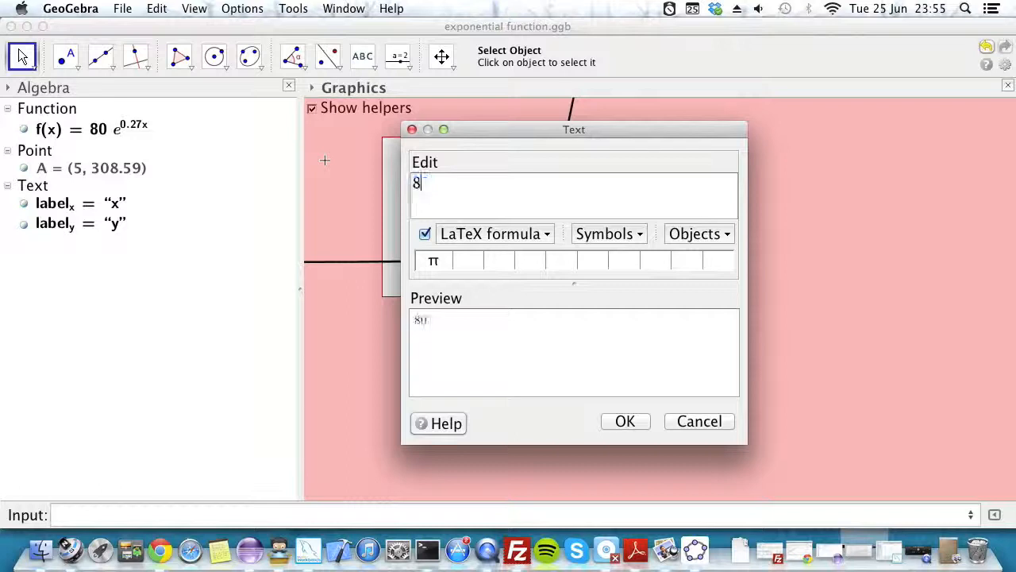
{"action": "left_click", "coordinate": [635, 418]}
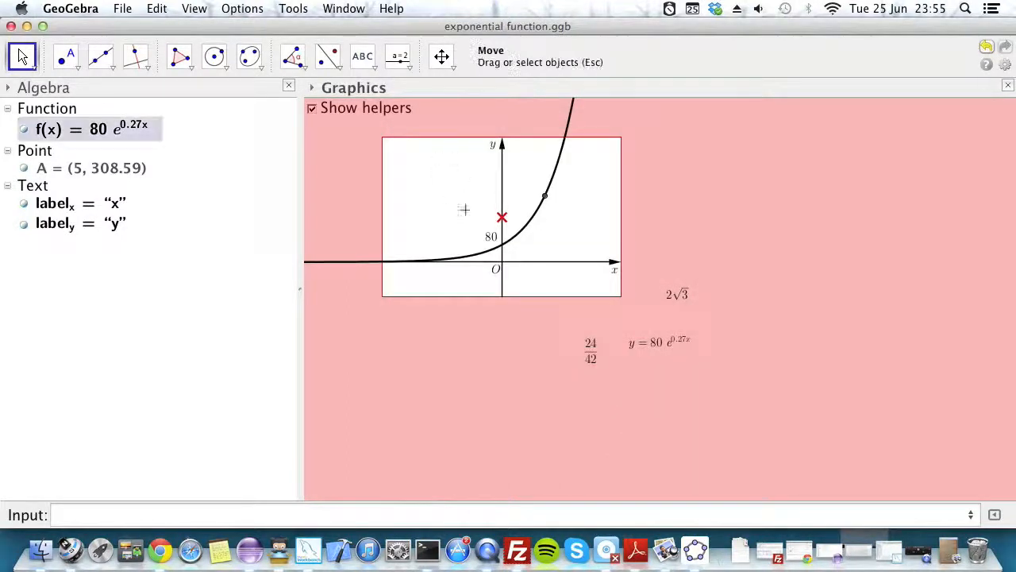
{"action": "left_click", "coordinate": [493, 238]}
{"action": "left_click", "coordinate": [718, 191]}
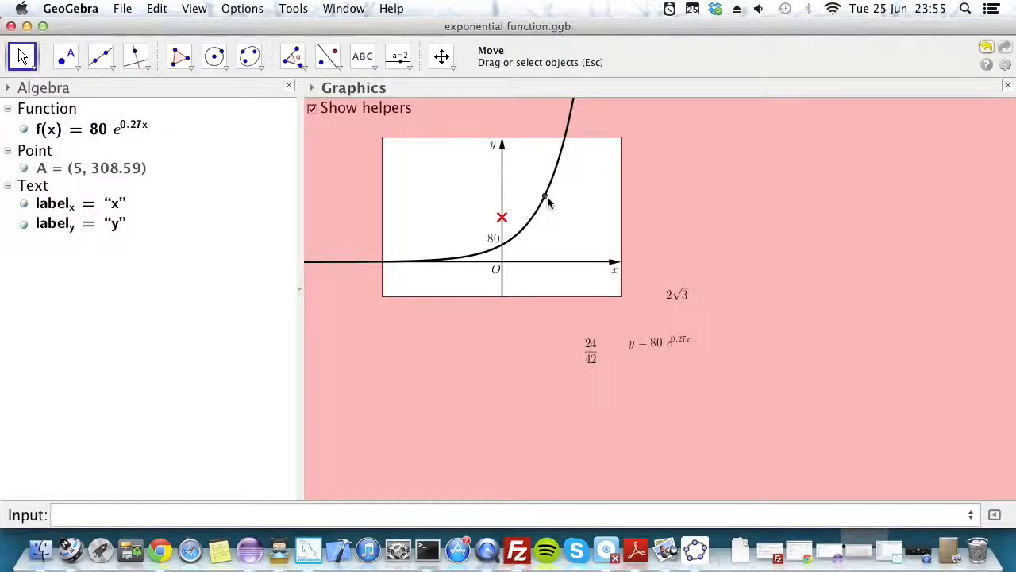
Step: Insert a LaTeX-formatted text linked to point A's coordinates and place it beside the point on the curve
{"action": "mouse_move", "coordinate": [548, 202]}
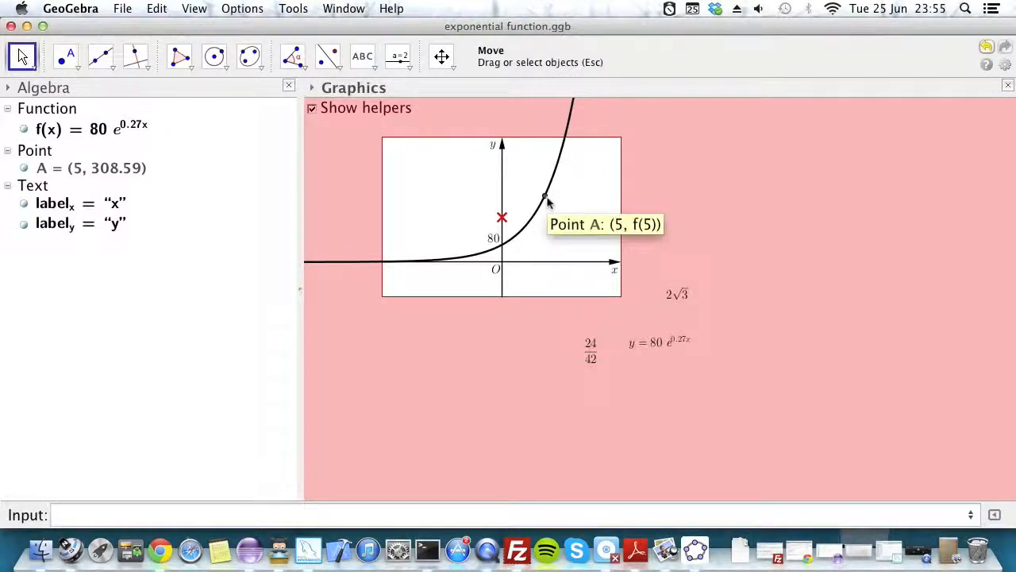
{"action": "left_click", "coordinate": [363, 57]}
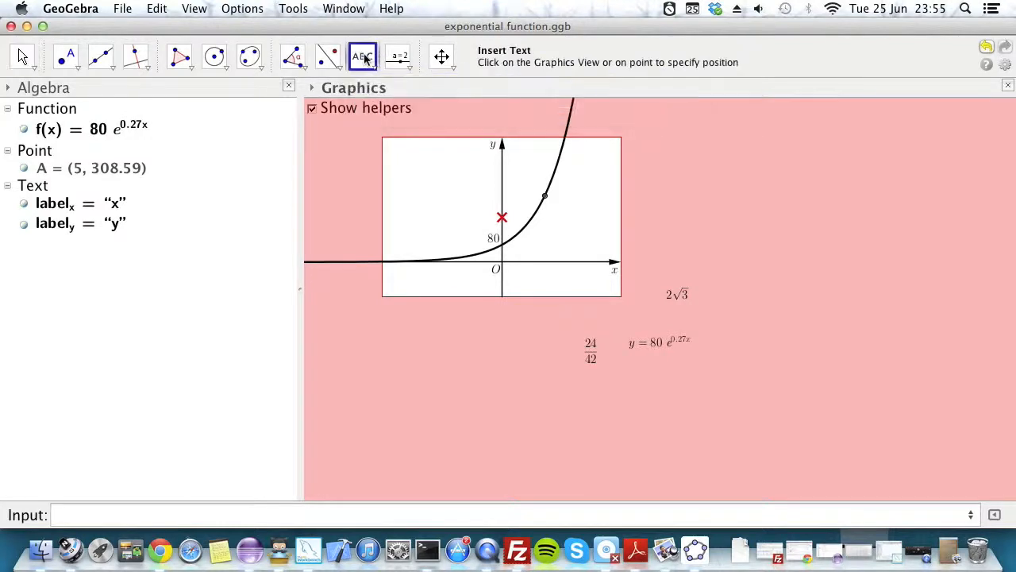
{"action": "left_click", "coordinate": [561, 196]}
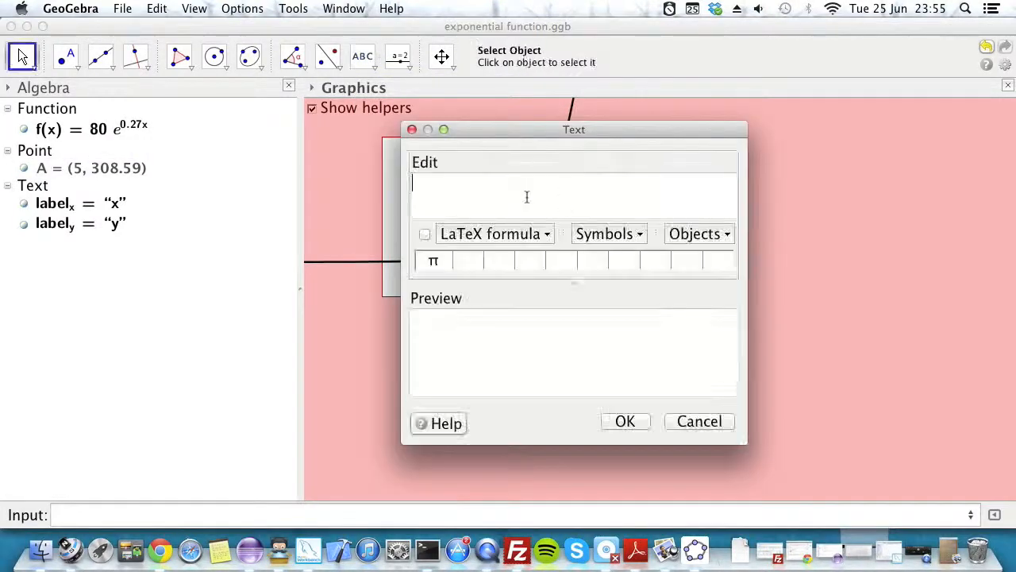
{"action": "left_click_drag", "start_coordinate": [483, 130], "coordinate": [638, 170]}
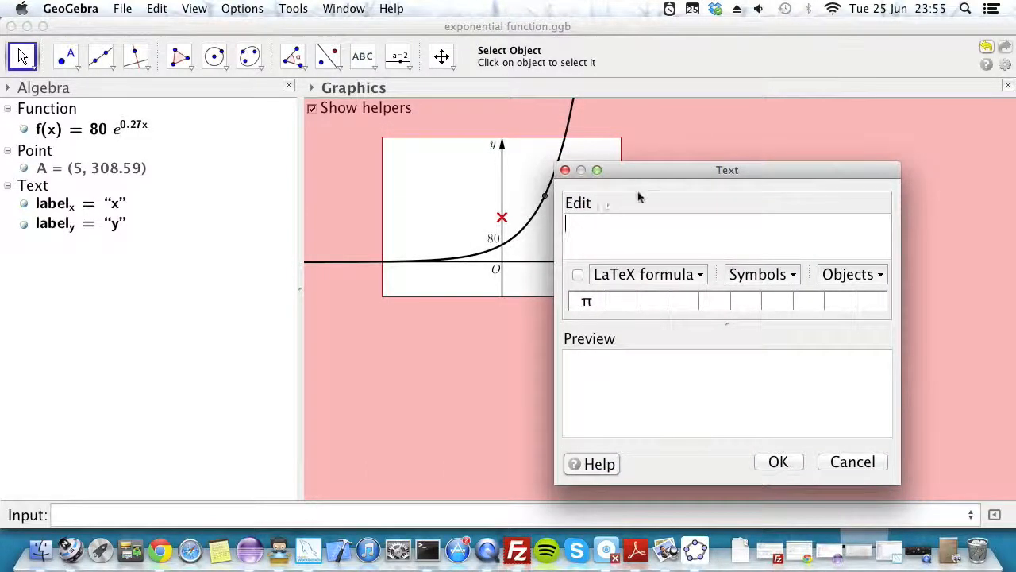
{"action": "left_click", "coordinate": [843, 274]}
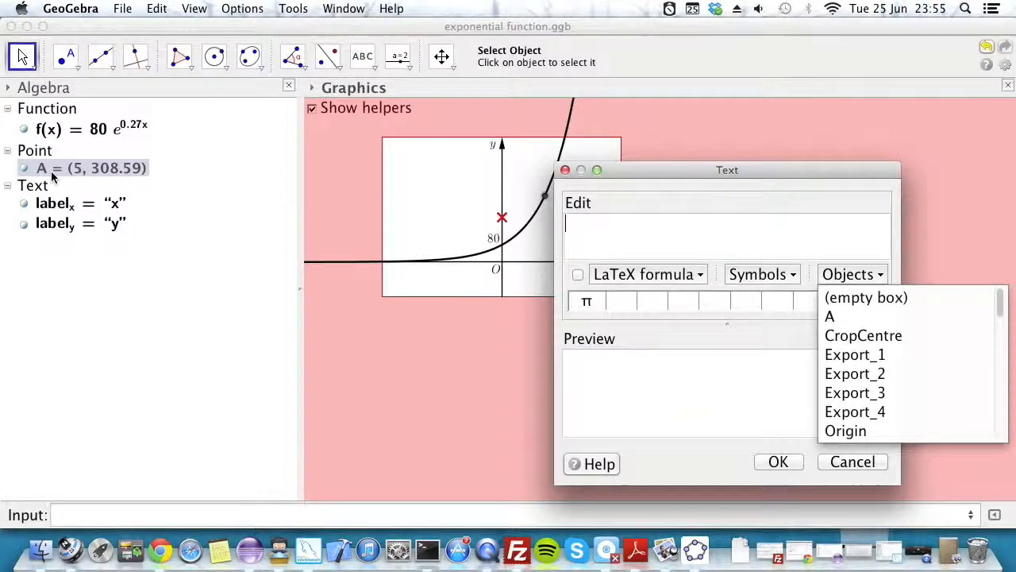
{"action": "left_click", "coordinate": [834, 318]}
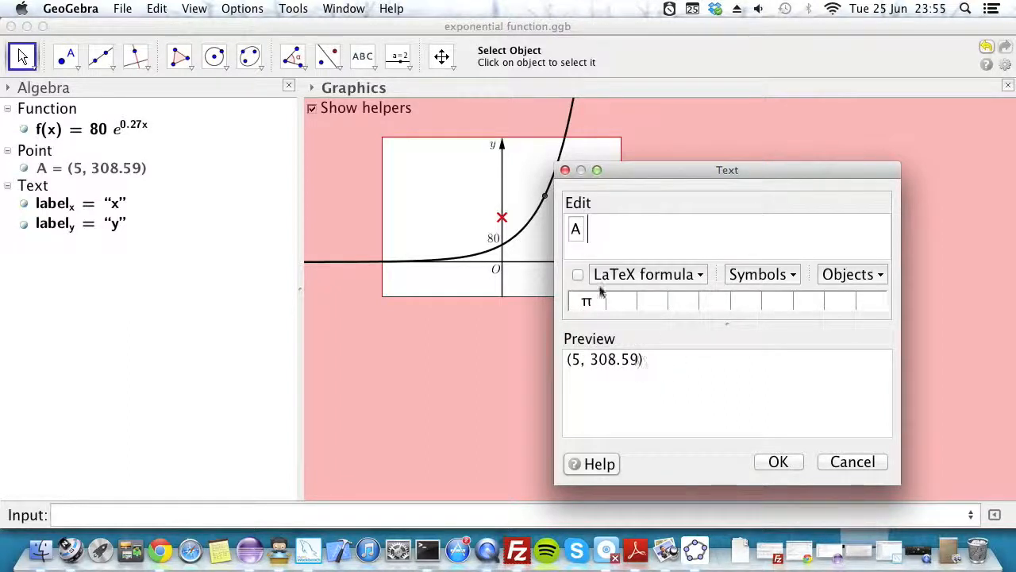
{"action": "left_click", "coordinate": [578, 275]}
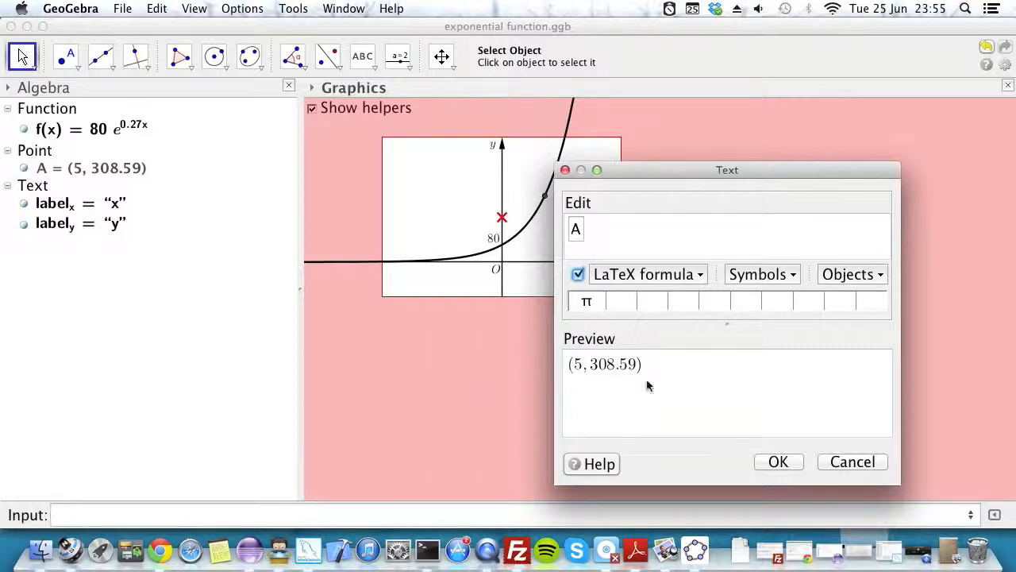
{"action": "left_click", "coordinate": [779, 462]}
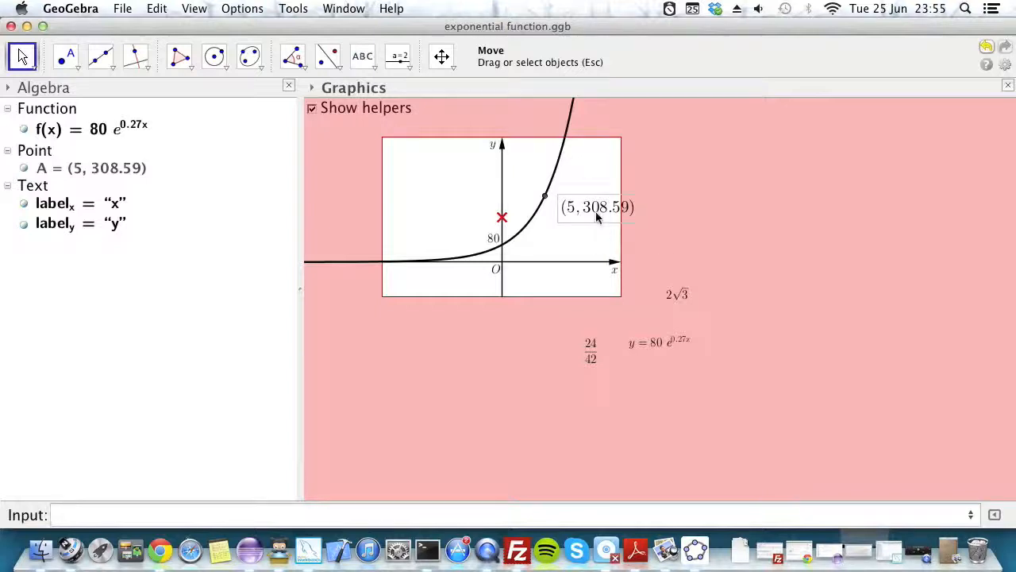
{"action": "left_click_drag", "start_coordinate": [600, 213], "coordinate": [590, 206]}
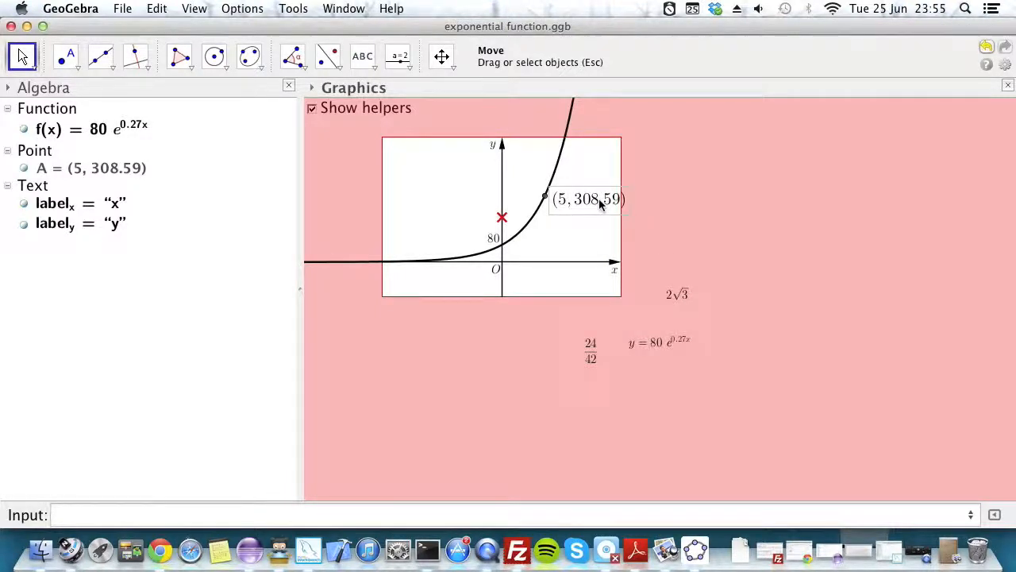
Step: Set the font size of point A's coordinate label to Very Small and nudge the label close to the point
{"action": "right_click", "coordinate": [600, 205]}
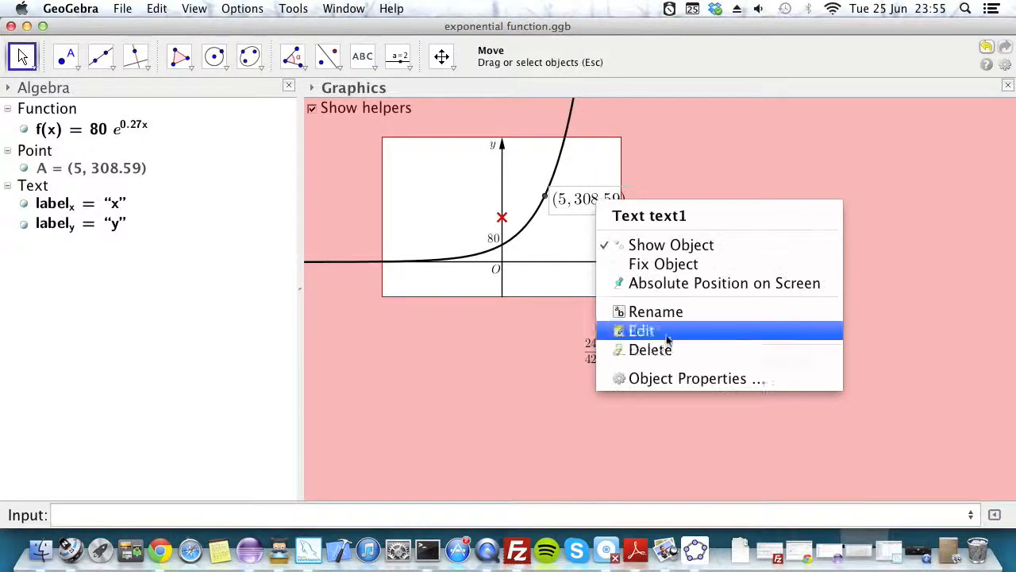
{"action": "left_click", "coordinate": [679, 380]}
{"action": "left_click", "coordinate": [552, 142]}
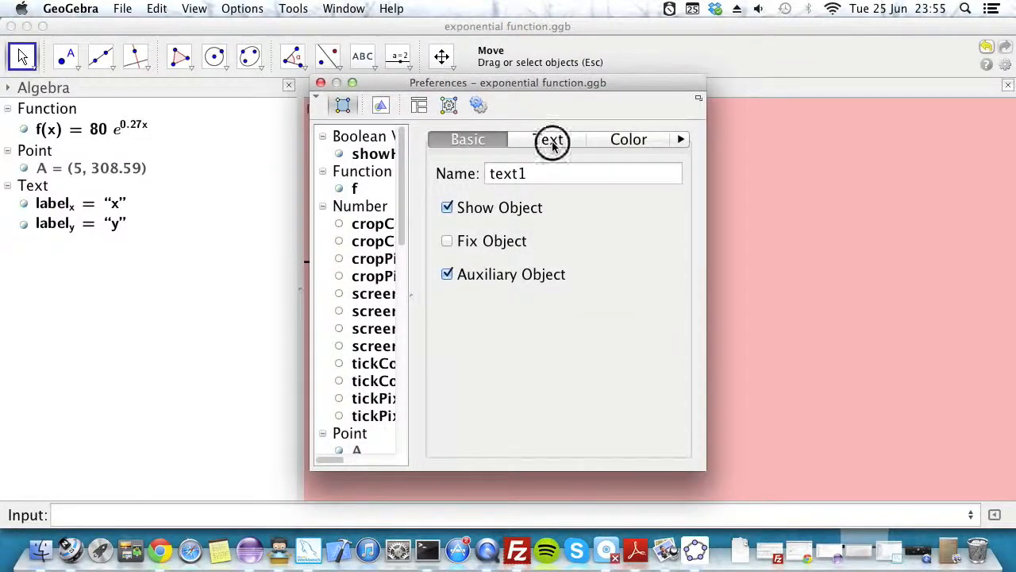
{"action": "left_click", "coordinate": [604, 173]}
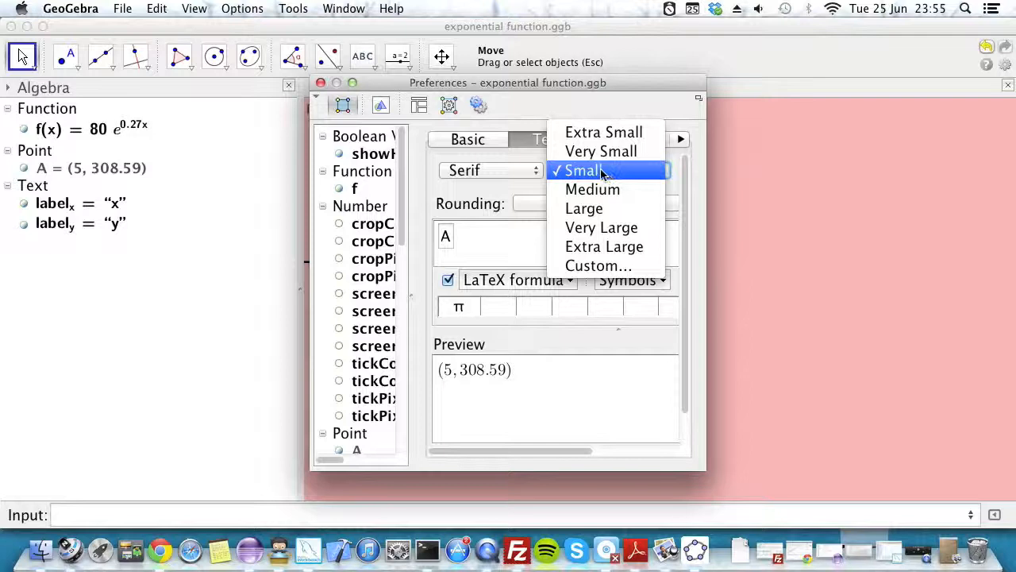
{"action": "left_click", "coordinate": [603, 153]}
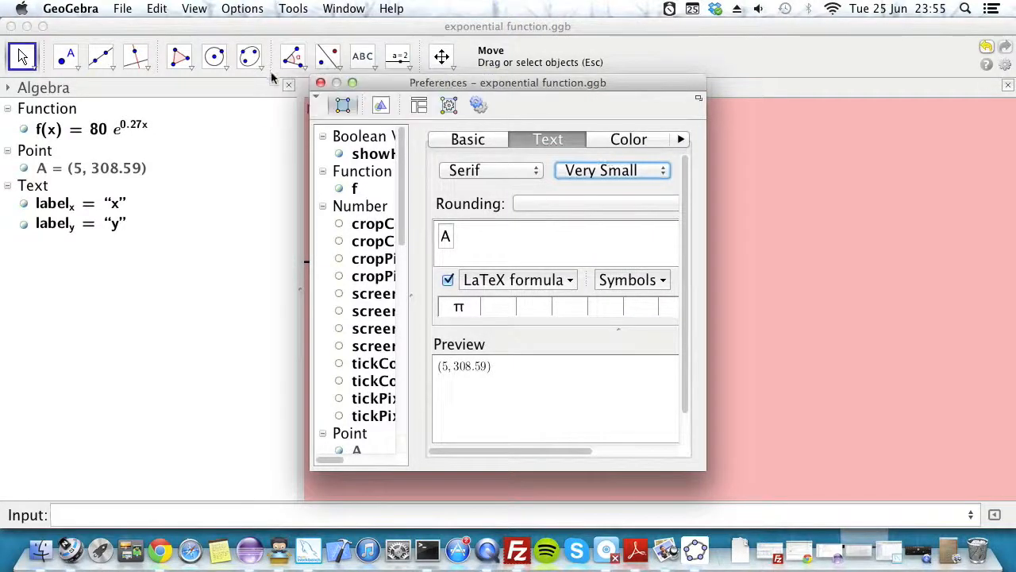
{"action": "left_click", "coordinate": [320, 82]}
{"action": "left_click", "coordinate": [577, 202]}
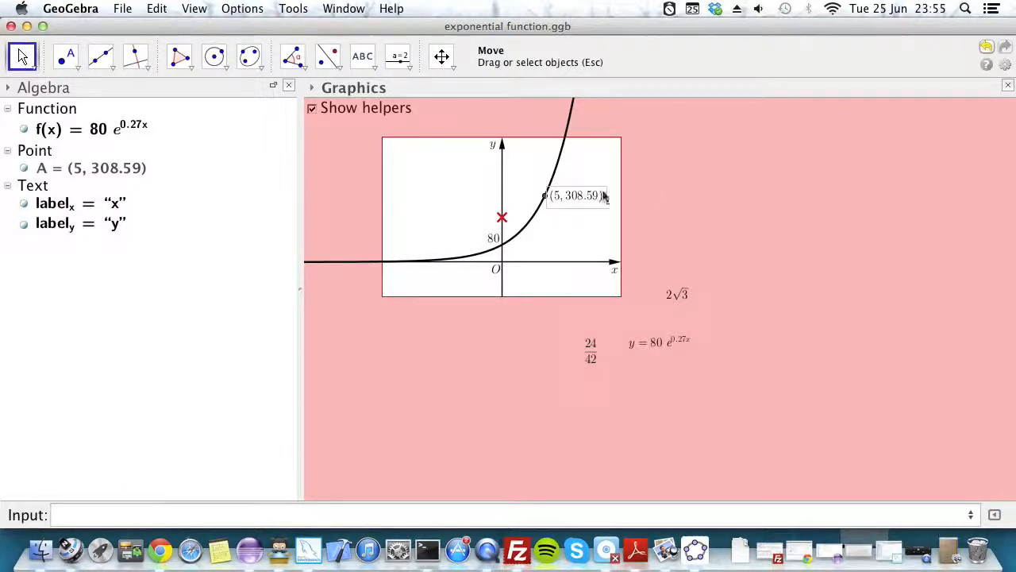
{"action": "left_click", "coordinate": [669, 183]}
Step: Change the horizontal axis label from x to t
{"action": "double_click", "coordinate": [615, 275]}
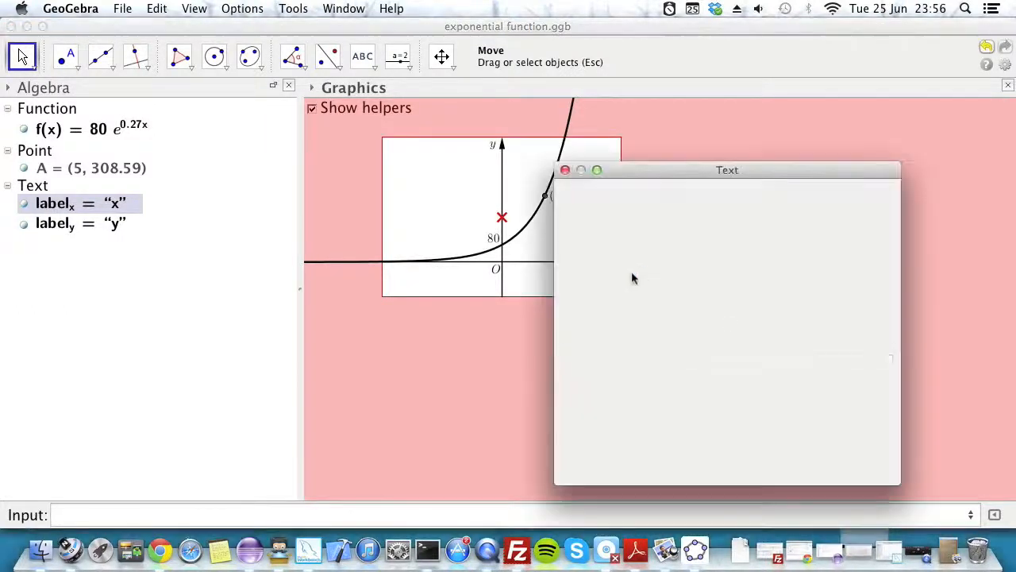
{"action": "type", "text": "t"}
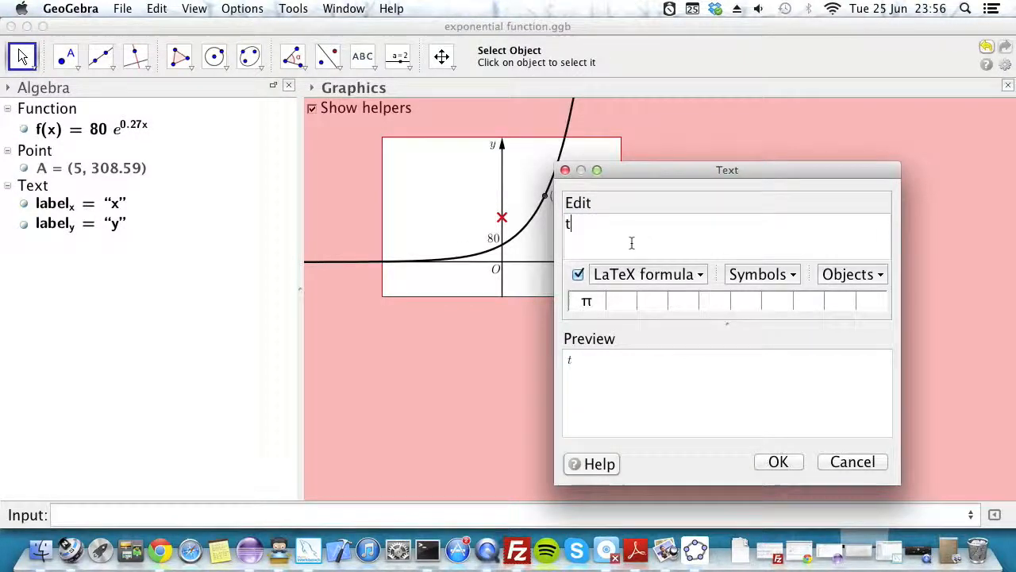
{"action": "left_click", "coordinate": [777, 464]}
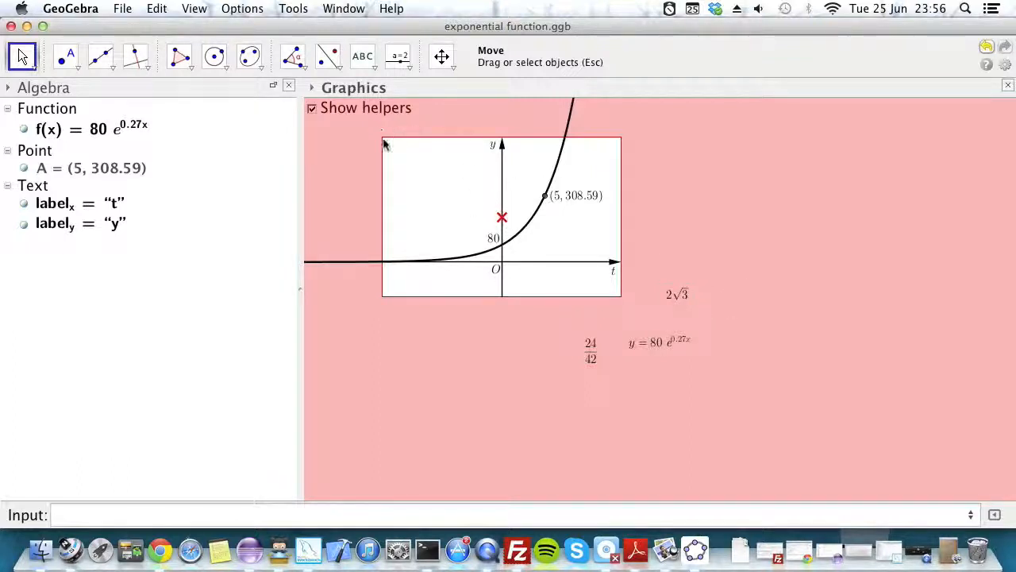
Step: Hide the helpers in the graphics view and save the file
{"action": "left_click", "coordinate": [313, 109]}
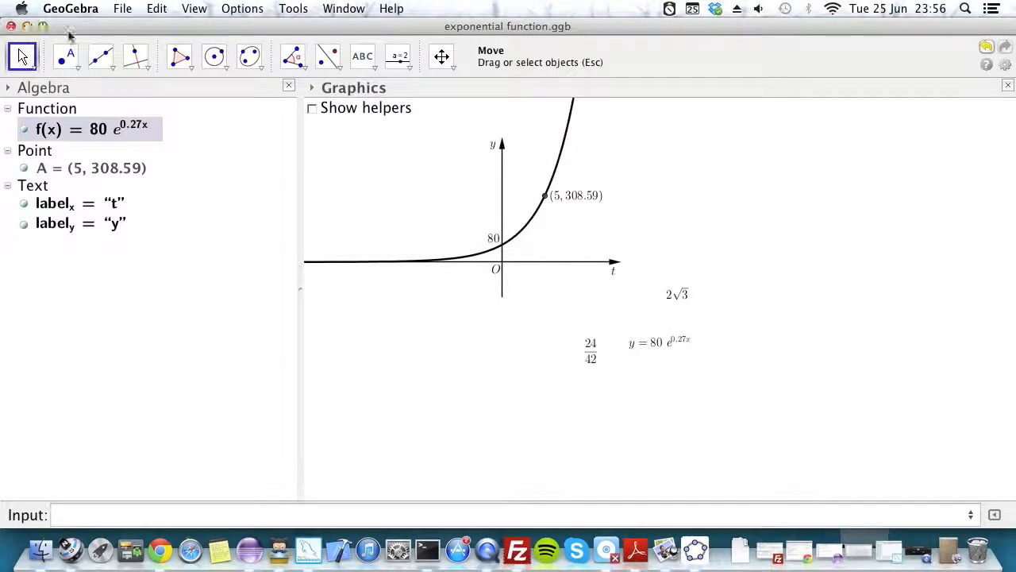
{"action": "left_click", "coordinate": [122, 8]}
{"action": "left_click", "coordinate": [155, 119]}
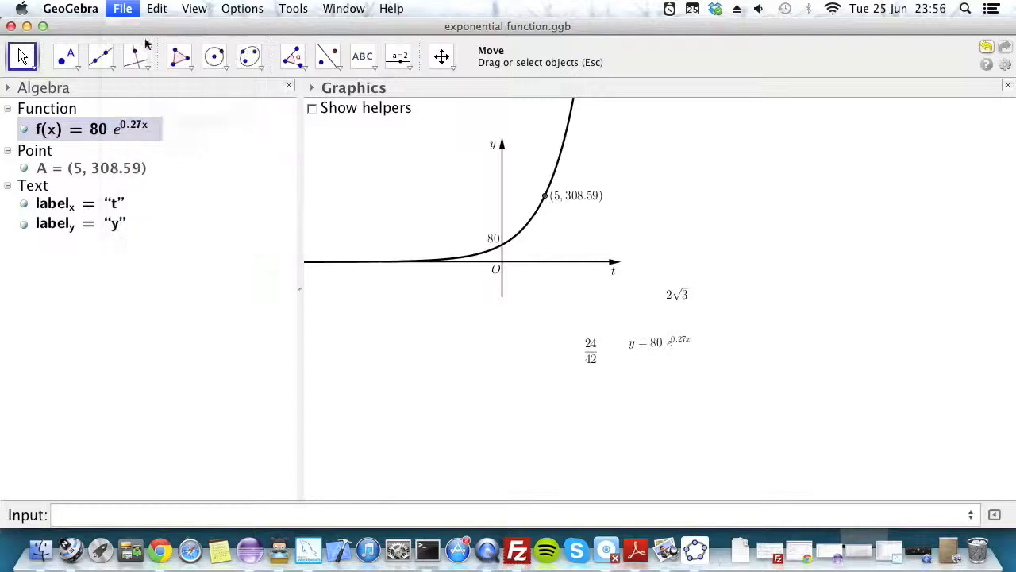
Step: Export the graphics view as a transparent 150 dpi PNG picture named exponential function.png in the for blog folder
{"action": "left_click", "coordinate": [126, 8]}
{"action": "mouse_move", "coordinate": [202, 182]}
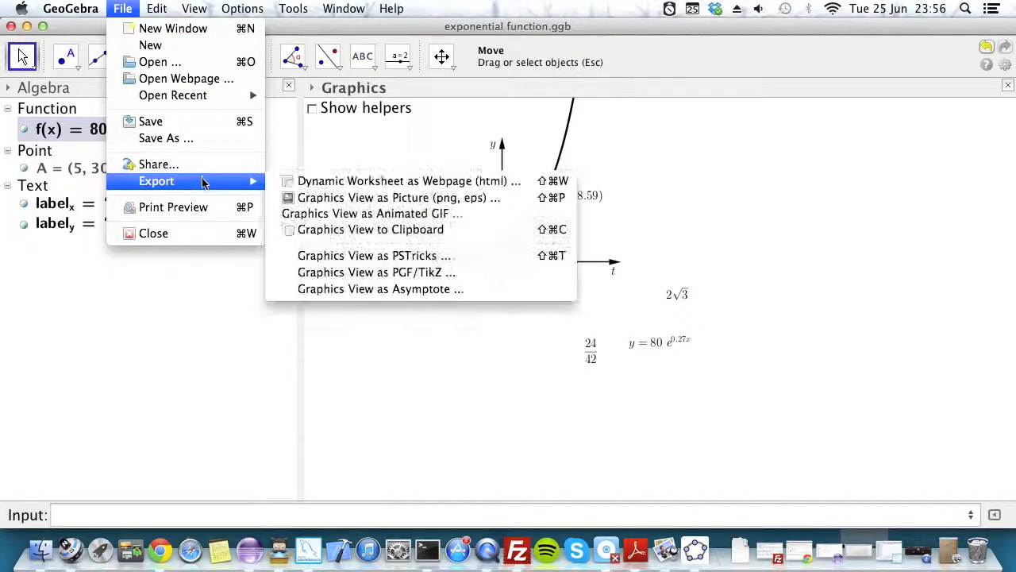
{"action": "left_click", "coordinate": [322, 200]}
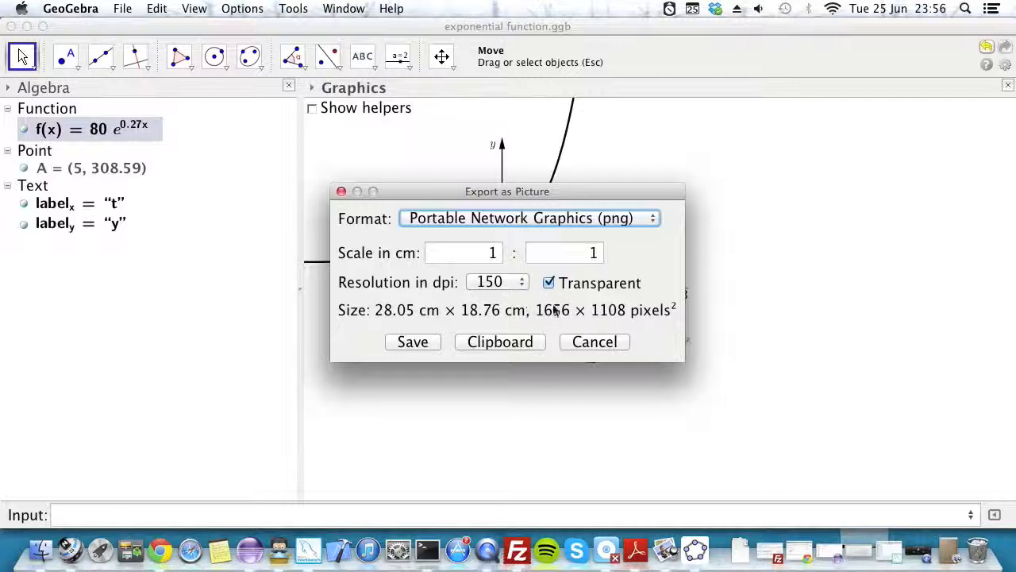
{"action": "left_click", "coordinate": [426, 343]}
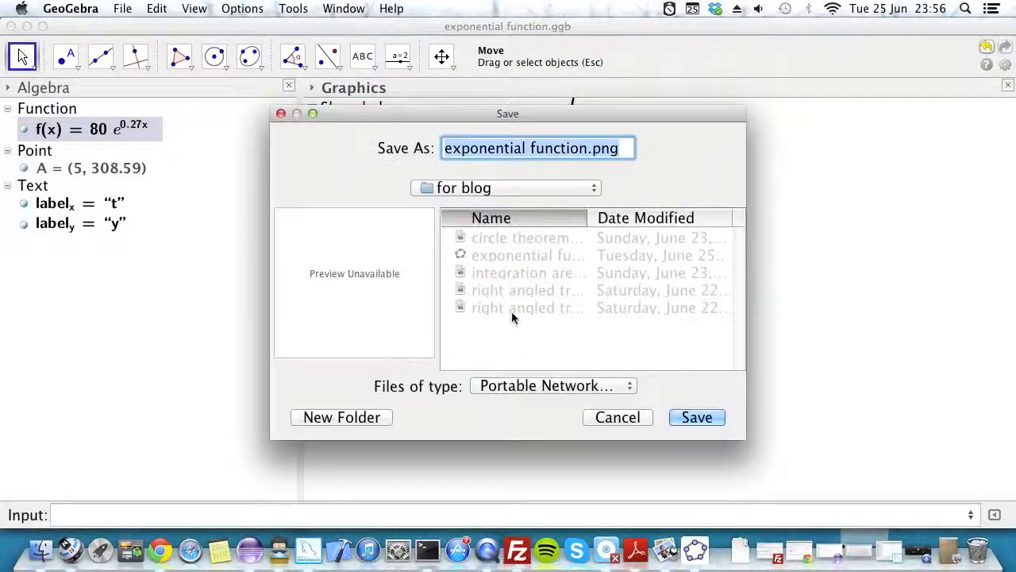
{"action": "left_click", "coordinate": [697, 417]}
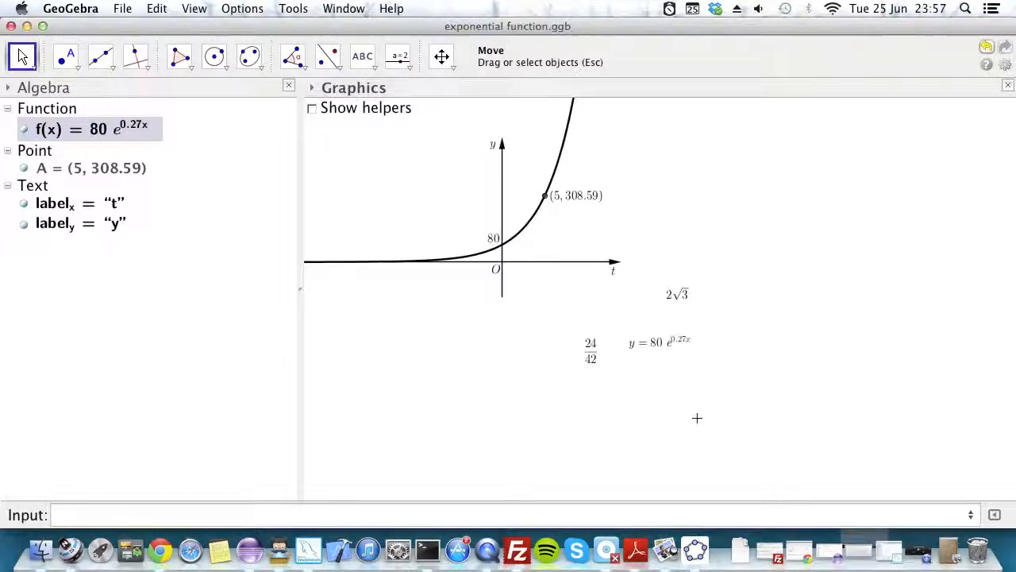